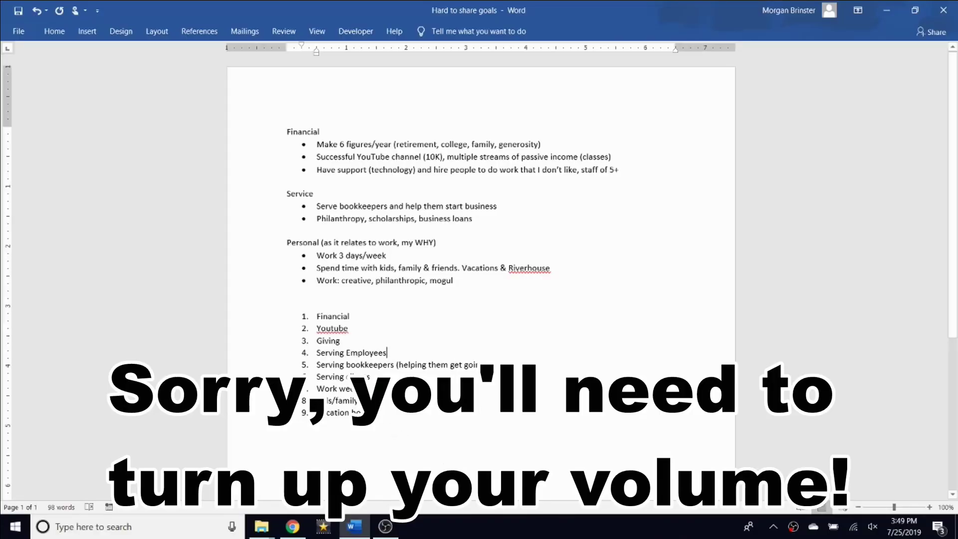
Highlight goals 1–9 in the Word list, then bring Canva's home page to the front in Chrome.
{"action": "left_click_drag", "start_coordinate": [380, 416], "coordinate": [289, 304]}
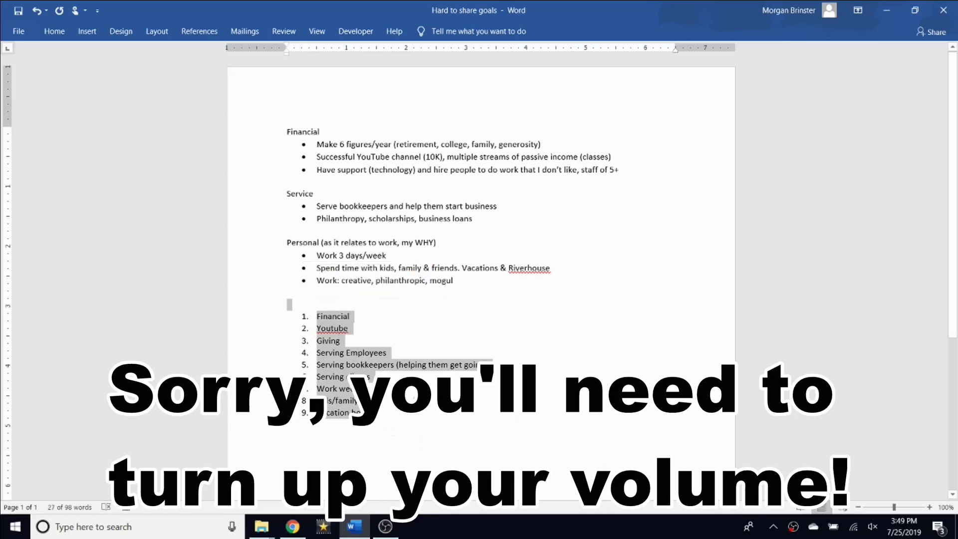
{"action": "left_click", "coordinate": [293, 528]}
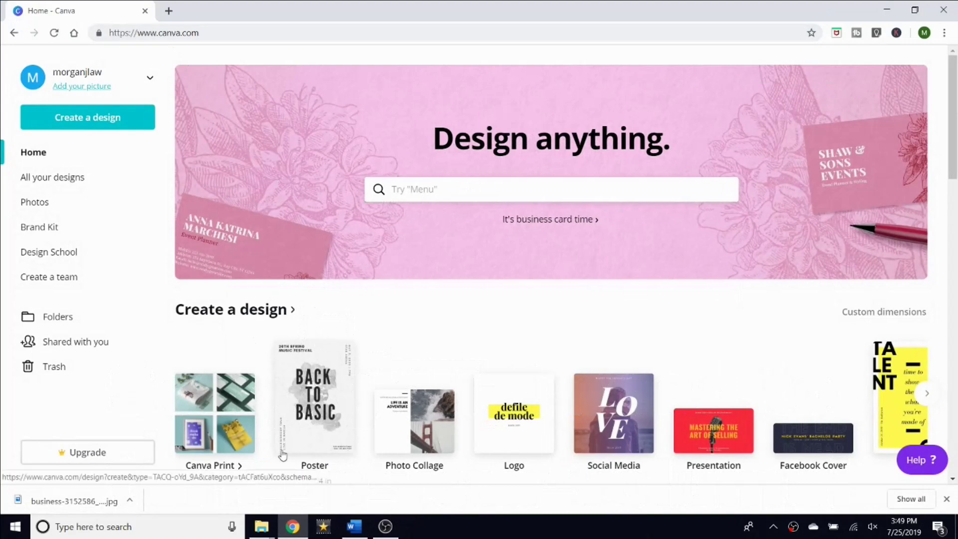
Create a Photo Collage from the 3x3 eye 'stay as you are' template and show the uploaded images.
{"action": "left_click", "coordinate": [428, 466]}
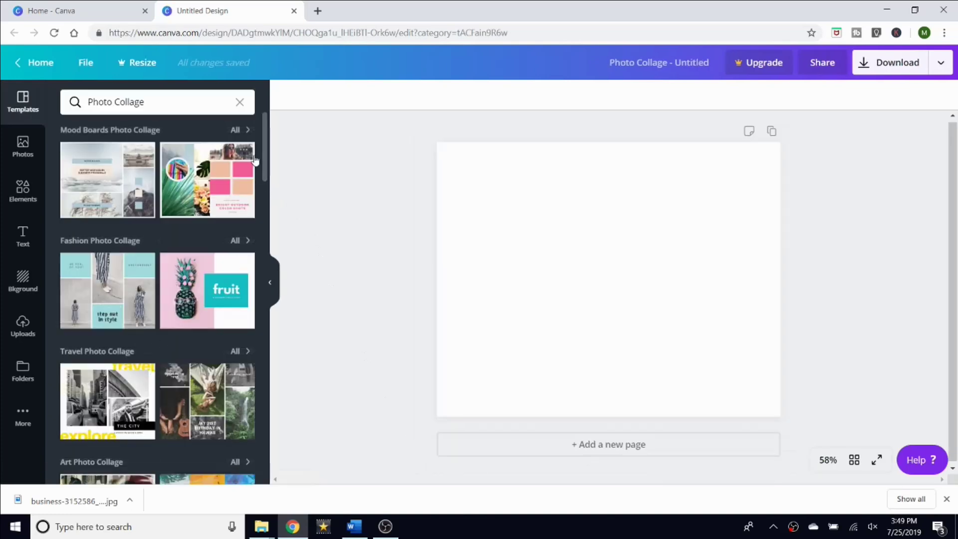
{"action": "left_click_drag", "start_coordinate": [266, 146], "coordinate": [275, 227]}
{"action": "scroll", "coordinate": [91, 315], "scroll_direction": "down", "scroll_amount": 5}
{"action": "left_click", "coordinate": [92, 315]}
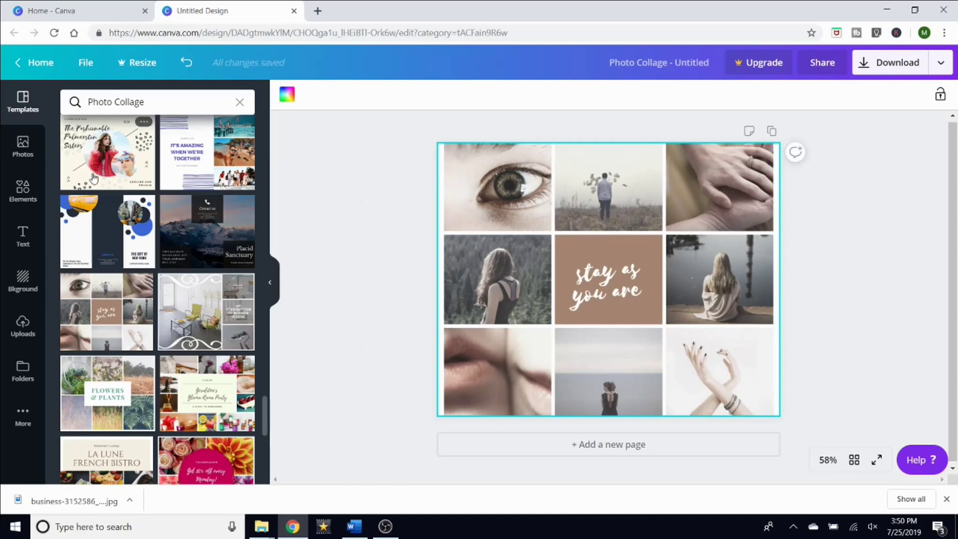
{"action": "left_click", "coordinate": [23, 330]}
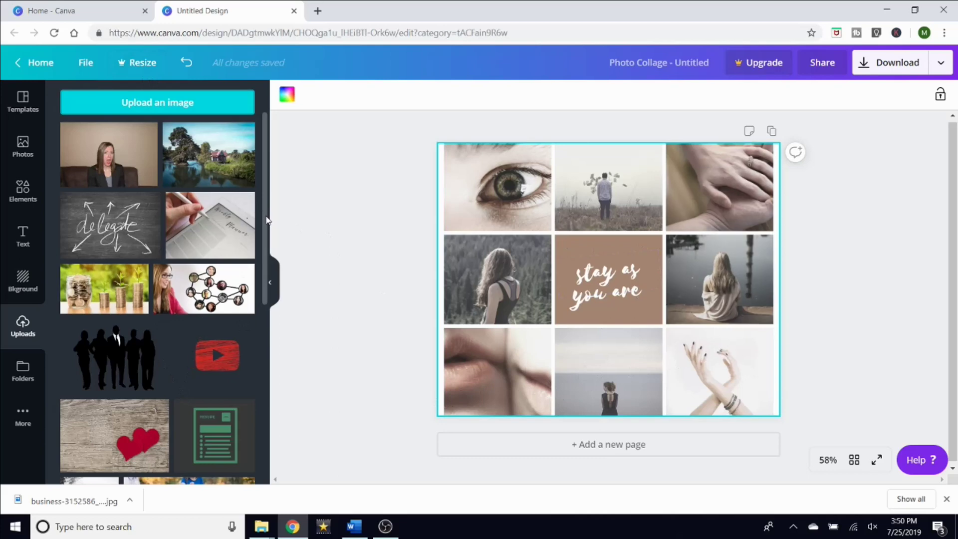
Drop the pen-and-planner photo into the bottom-left cell and the family photo into bottom-middle.
{"action": "scroll", "coordinate": [240, 220], "scroll_direction": "down", "scroll_amount": 1}
{"action": "left_click_drag", "start_coordinate": [198, 189], "coordinate": [483, 382]}
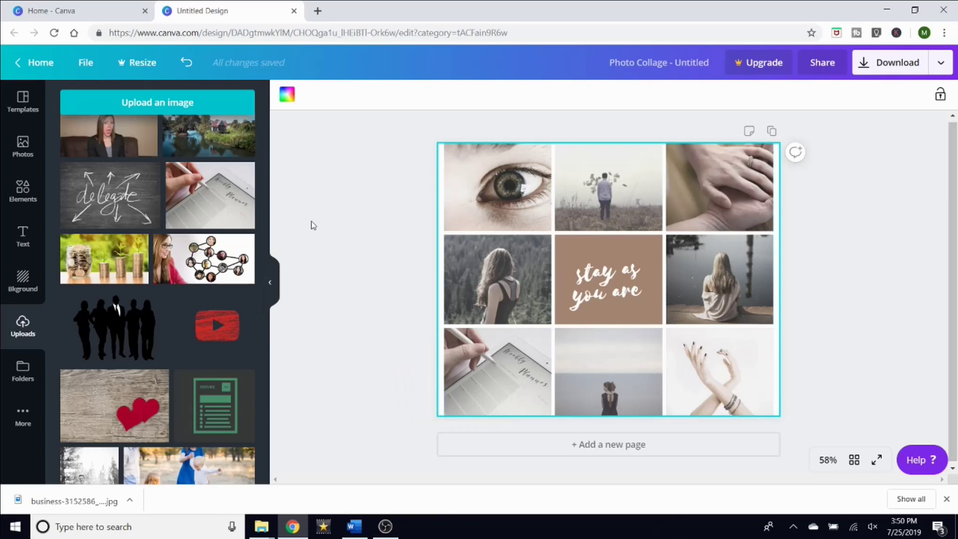
{"action": "scroll", "coordinate": [115, 249], "scroll_direction": "down", "scroll_amount": 3}
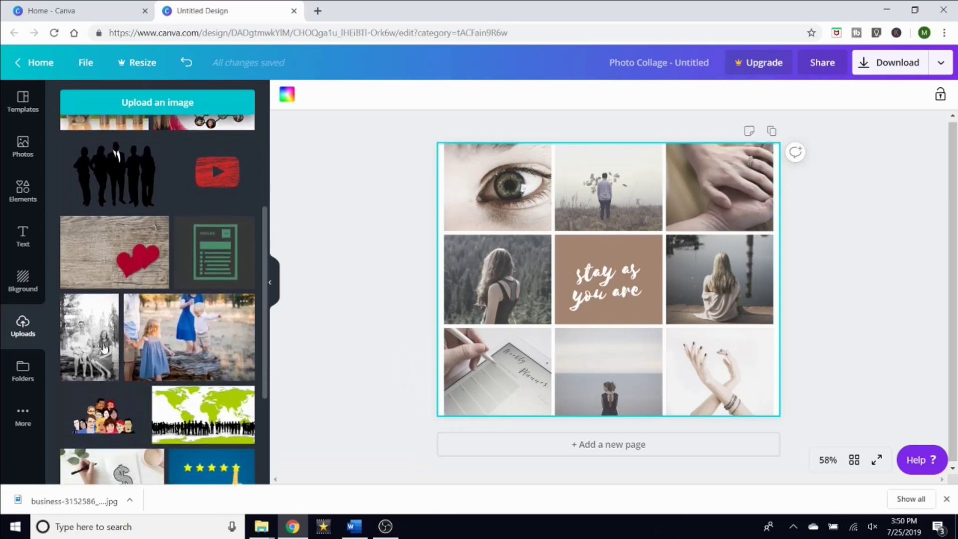
{"action": "left_click_drag", "start_coordinate": [95, 352], "coordinate": [611, 367]}
Adjust the black-and-white family photo's crop within the bottom-middle cell.
{"action": "double_click", "coordinate": [612, 384]}
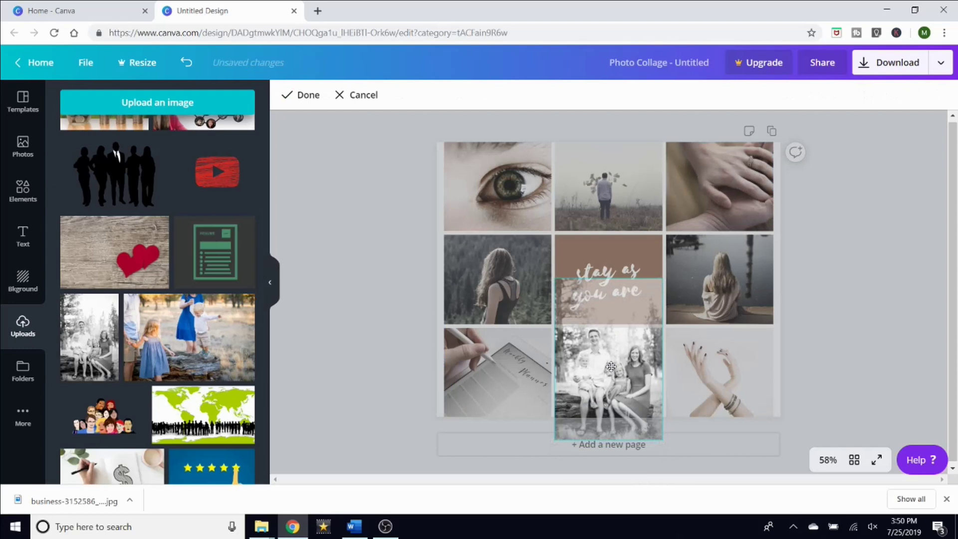
{"action": "left_click", "coordinate": [608, 436]}
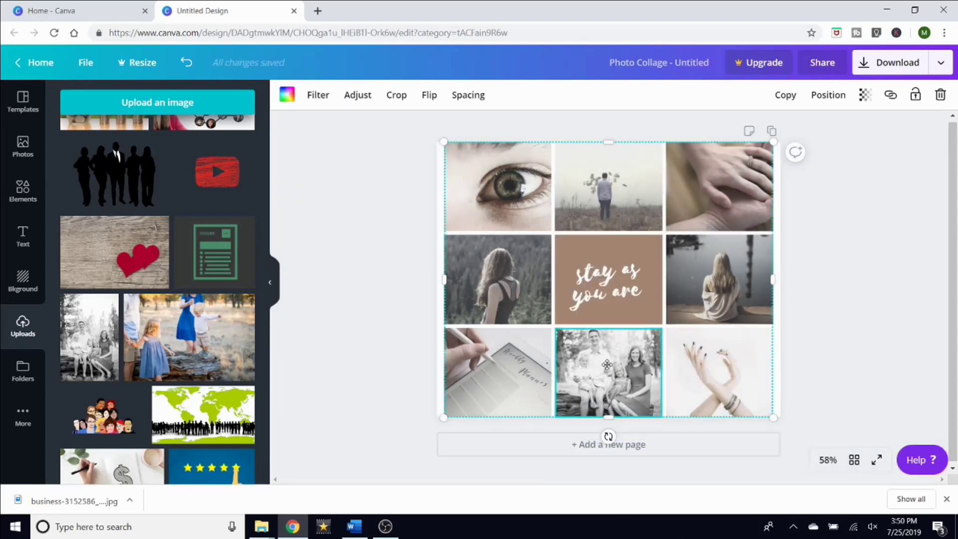
{"action": "double_click", "coordinate": [607, 365]}
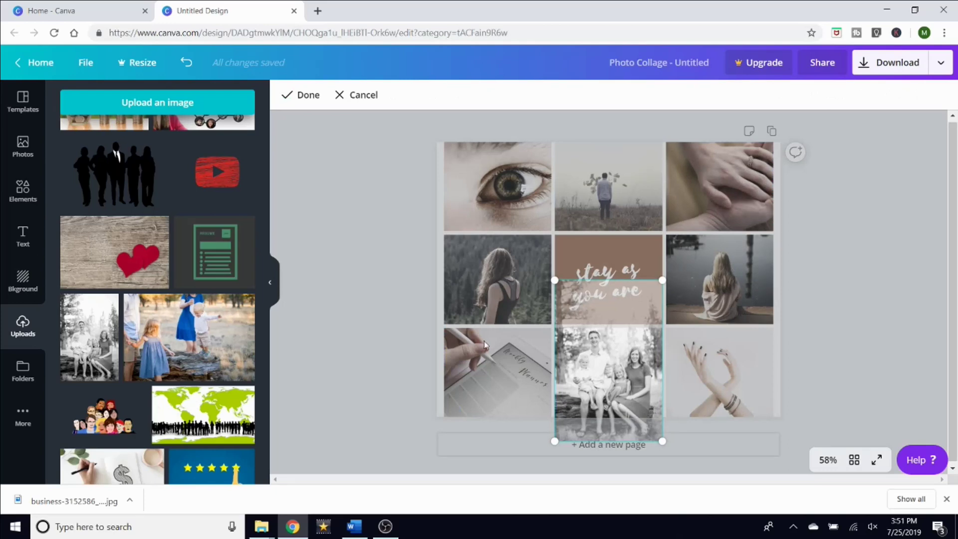
{"action": "left_click", "coordinate": [352, 344]}
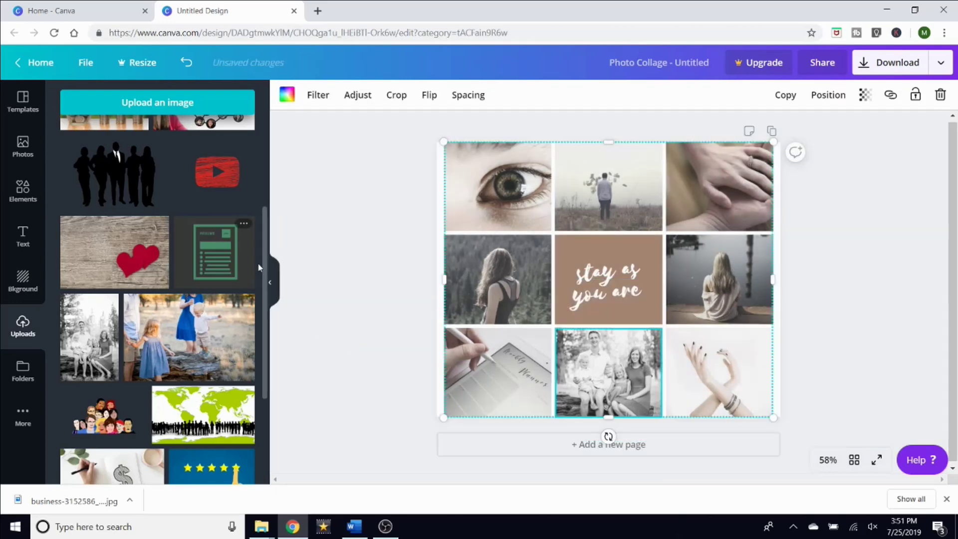
Put the river-and-house photo in the bottom-right cell, enlarged twice and shifted up-left.
{"action": "scroll", "coordinate": [221, 163], "scroll_direction": "up", "scroll_amount": 4}
{"action": "left_click_drag", "start_coordinate": [221, 164], "coordinate": [608, 372]}
{"action": "left_click_drag", "start_coordinate": [750, 387], "coordinate": [739, 385]}
{"action": "double_click", "coordinate": [743, 387]}
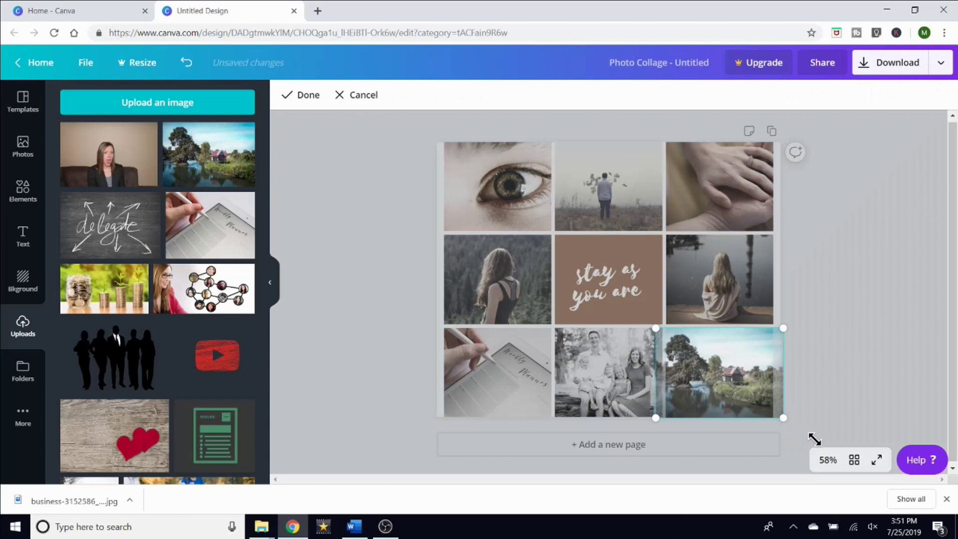
{"action": "left_click_drag", "start_coordinate": [783, 418], "coordinate": [809, 435]}
{"action": "left_click_drag", "start_coordinate": [727, 387], "coordinate": [724, 380]}
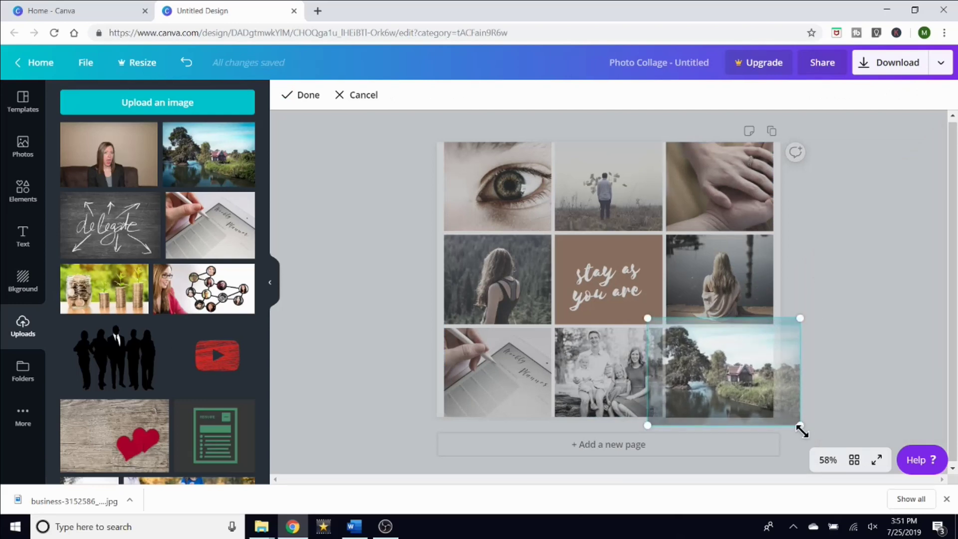
{"action": "left_click_drag", "start_coordinate": [800, 425], "coordinate": [819, 439]}
{"action": "left_click_drag", "start_coordinate": [740, 393], "coordinate": [732, 380]}
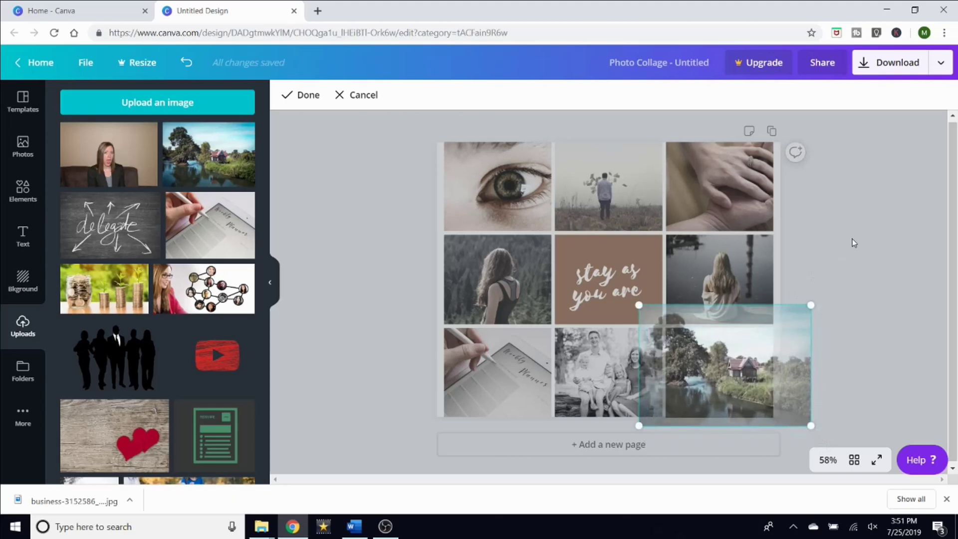
{"action": "left_click", "coordinate": [853, 243]}
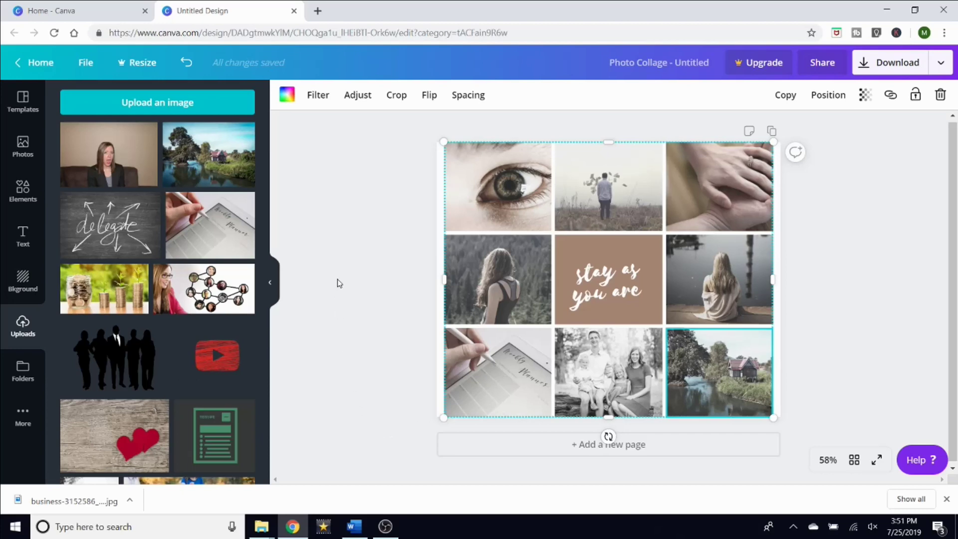
Delete the 'stay as you are' text and drop the red heart-on-wood photo into the centre cell.
{"action": "left_click", "coordinate": [614, 278]}
{"action": "key", "text": "Delete"}
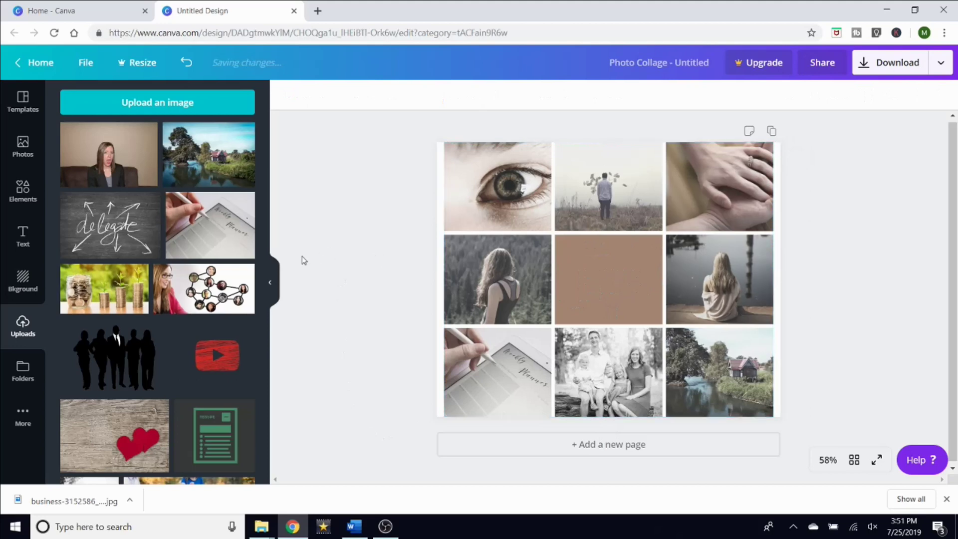
{"action": "left_click_drag", "start_coordinate": [265, 201], "coordinate": [265, 230]}
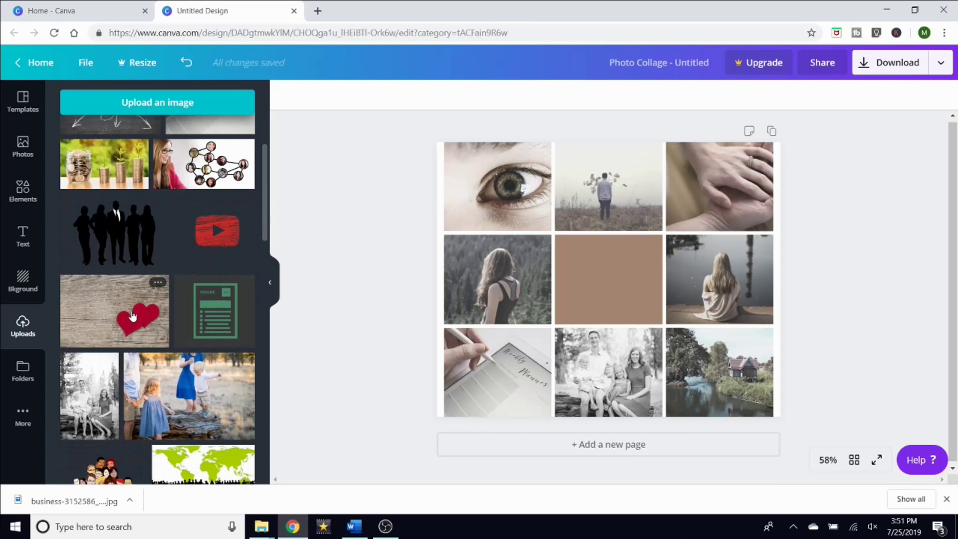
{"action": "left_click_drag", "start_coordinate": [132, 316], "coordinate": [602, 263]}
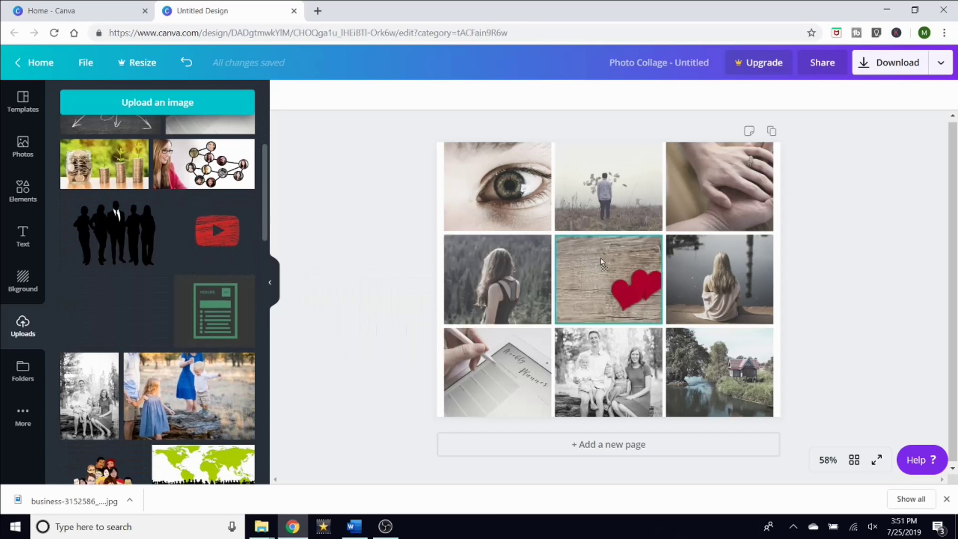
Fine-tune the heart photo's crop within the centre cell.
{"action": "double_click", "coordinate": [625, 283]}
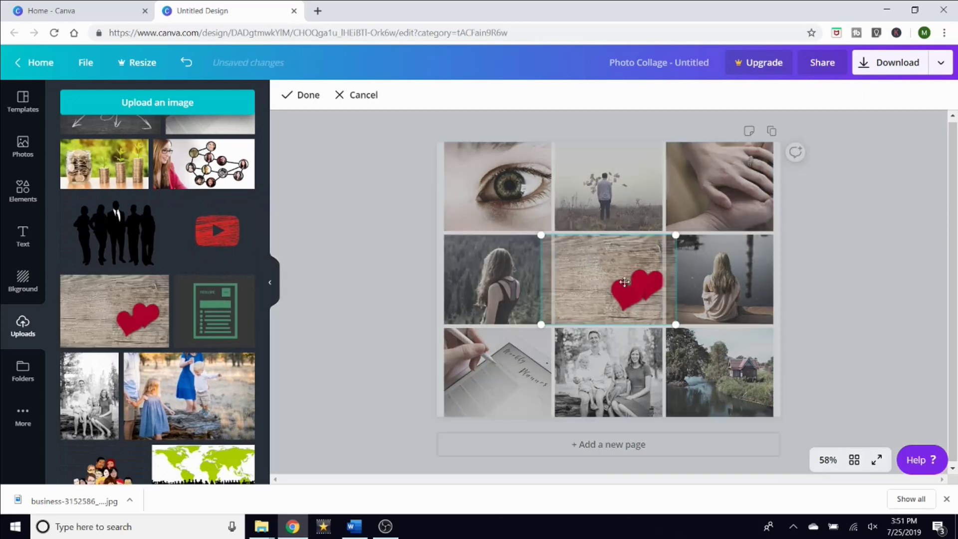
{"action": "left_click_drag", "start_coordinate": [624, 282], "coordinate": [624, 282]}
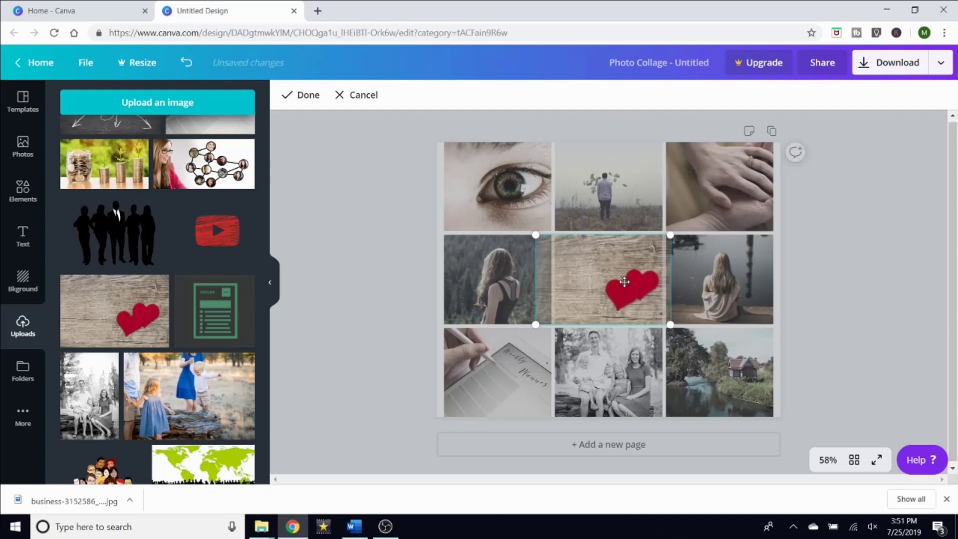
{"action": "left_click", "coordinate": [352, 270]}
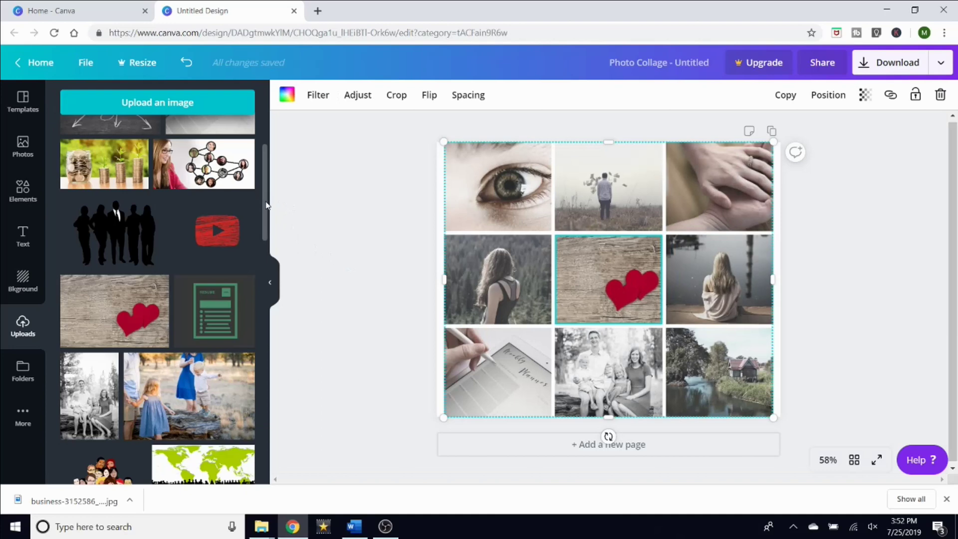
{"action": "double_click", "coordinate": [636, 286]}
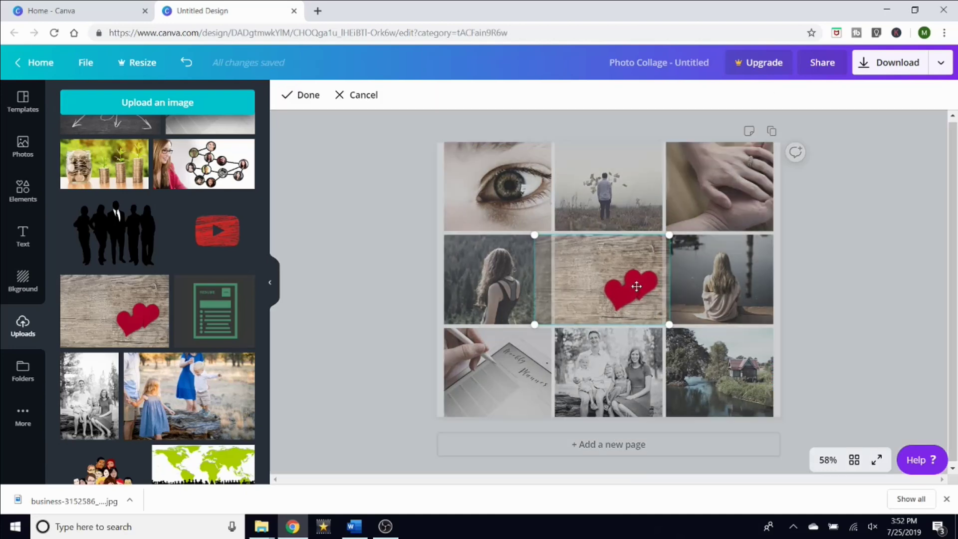
{"action": "left_click", "coordinate": [405, 271]}
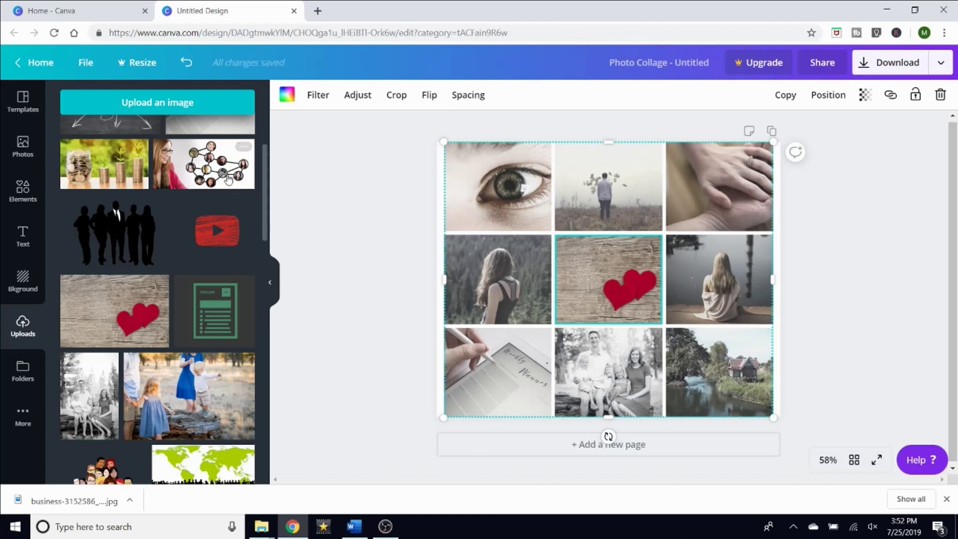
Place the people-network photo in the middle-left cell, undo the grid shift, and nudge it left.
{"action": "left_click_drag", "start_coordinate": [241, 147], "coordinate": [486, 277]}
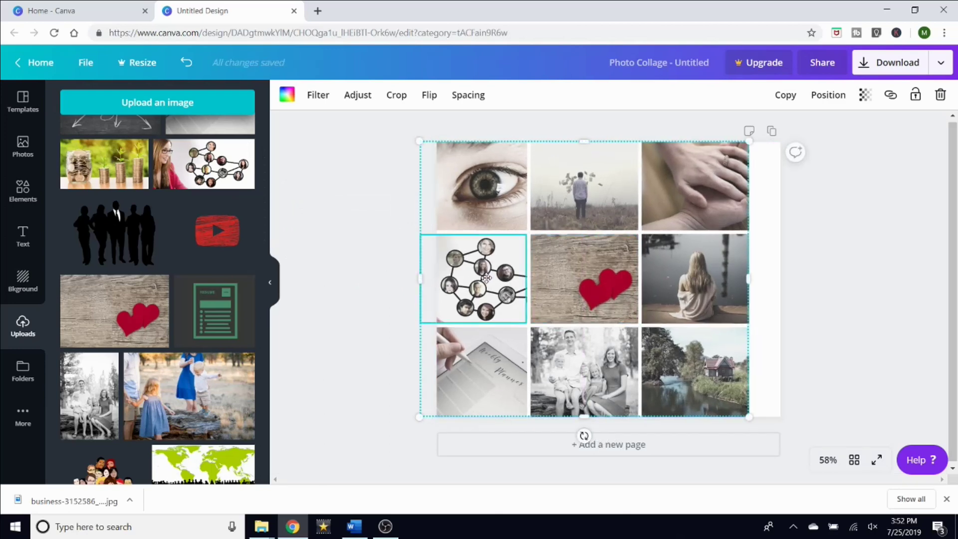
{"action": "key", "text": "ctrl+z"}
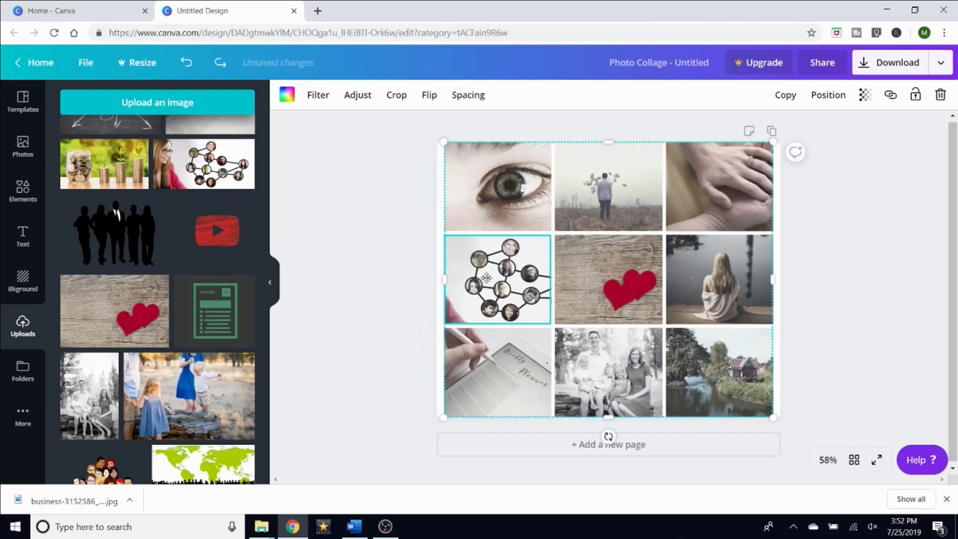
{"action": "double_click", "coordinate": [486, 278]}
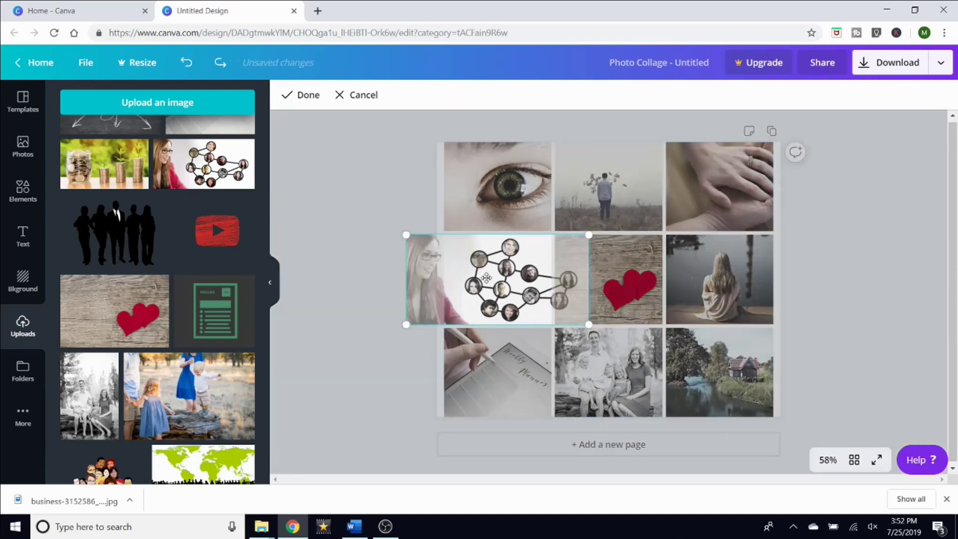
{"action": "key", "text": "Left"}
{"action": "key", "text": "Left"}
{"action": "key", "text": "Left"}
{"action": "key", "text": "Left"}
{"action": "key", "text": "Left"}
{"action": "key", "text": "Left"}
{"action": "key", "text": "Left"}
{"action": "key", "text": "Left"}
{"action": "key", "text": "Left"}
{"action": "key", "text": "Left"}
{"action": "key", "text": "Left"}
{"action": "key", "text": "Left"}
{"action": "key", "text": "Left"}
{"action": "key", "text": "Left"}
{"action": "key", "text": "Left"}
{"action": "key", "text": "Left"}
{"action": "key", "text": "Left"}
{"action": "key", "text": "Left"}
{"action": "key", "text": "Left"}
{"action": "key", "text": "Left"}
{"action": "key", "text": "Left"}
{"action": "key", "text": "Left"}
{"action": "key", "text": "Left"}
{"action": "key", "text": "Left"}
{"action": "key", "text": "Left"}
{"action": "key", "text": "Left"}
{"action": "key", "text": "Left"}
{"action": "key", "text": "Left"}
{"action": "key", "text": "Left"}
{"action": "key", "text": "Left"}
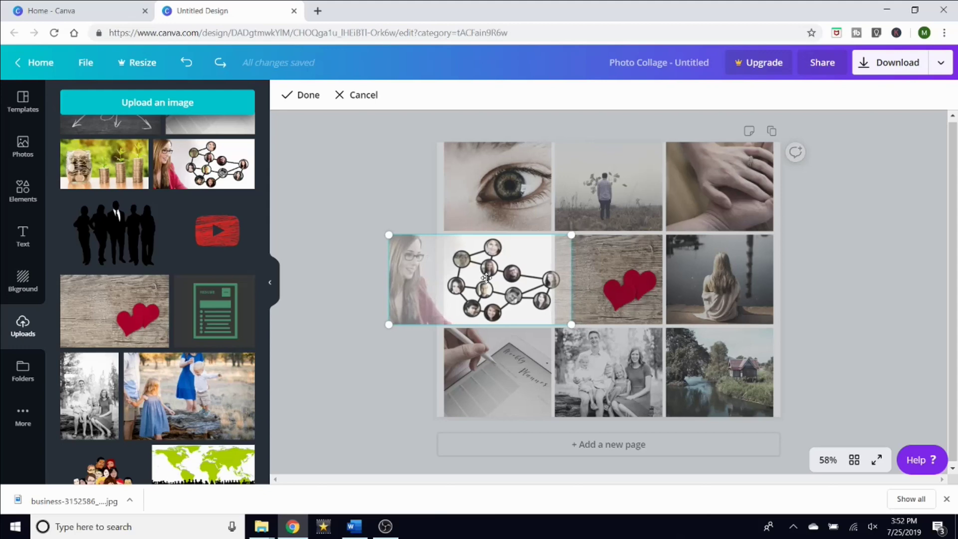
{"action": "left_click", "coordinate": [356, 193]}
Swap the lake photo in the middle-right cell for the five-star rating image, cropped to fit.
{"action": "left_click_drag", "start_coordinate": [264, 230], "coordinate": [270, 196]}
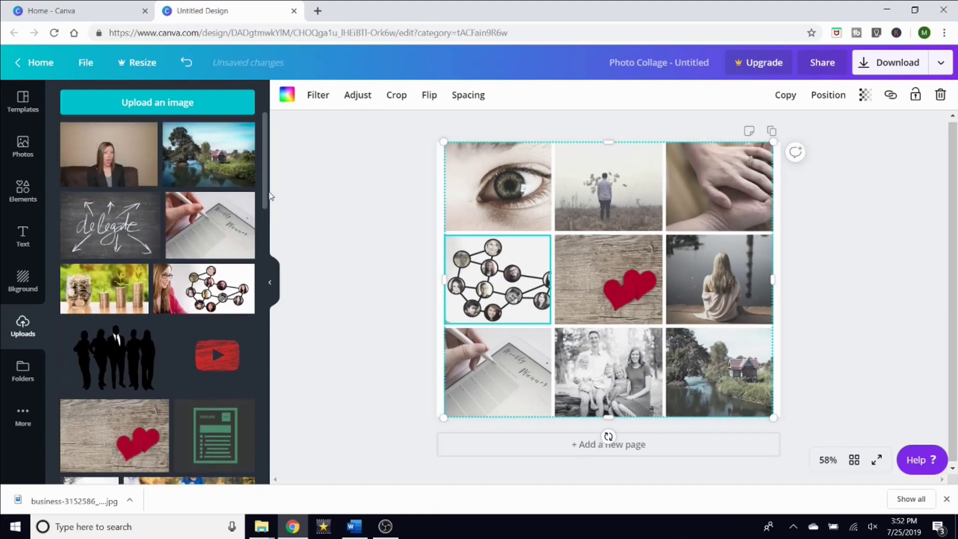
{"action": "scroll", "coordinate": [199, 250], "scroll_direction": "down", "scroll_amount": 8}
{"action": "left_click_drag", "start_coordinate": [212, 301], "coordinate": [695, 314]}
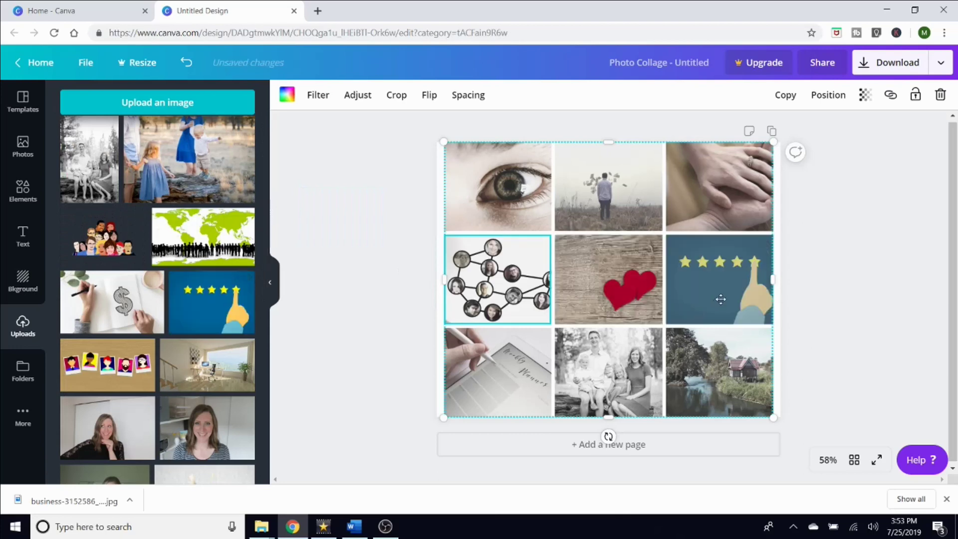
{"action": "double_click", "coordinate": [721, 299]}
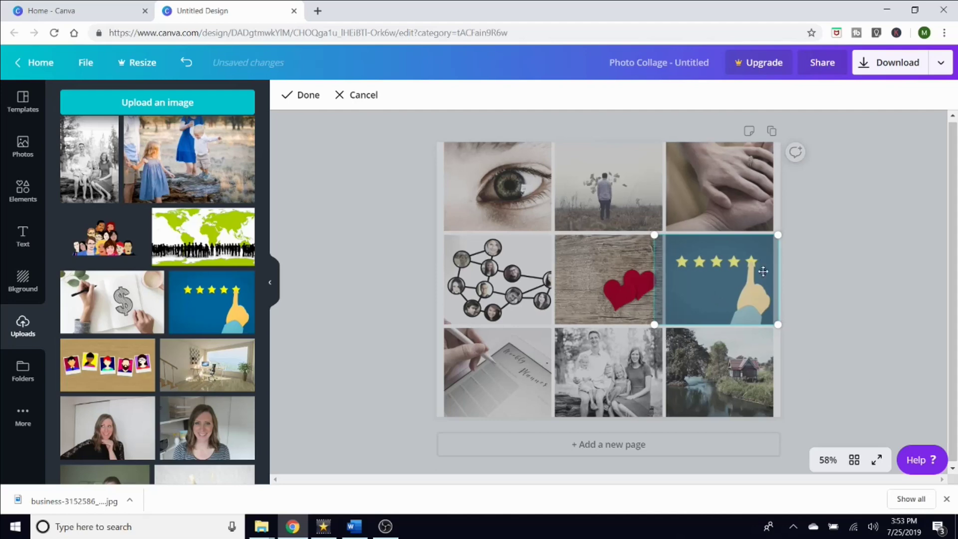
{"action": "left_click", "coordinate": [869, 241]}
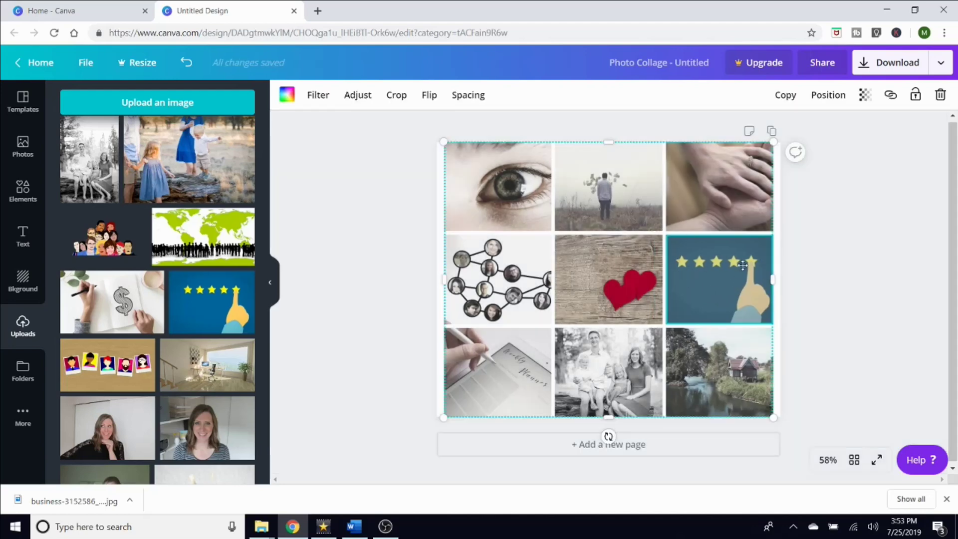
{"action": "left_click", "coordinate": [815, 278]}
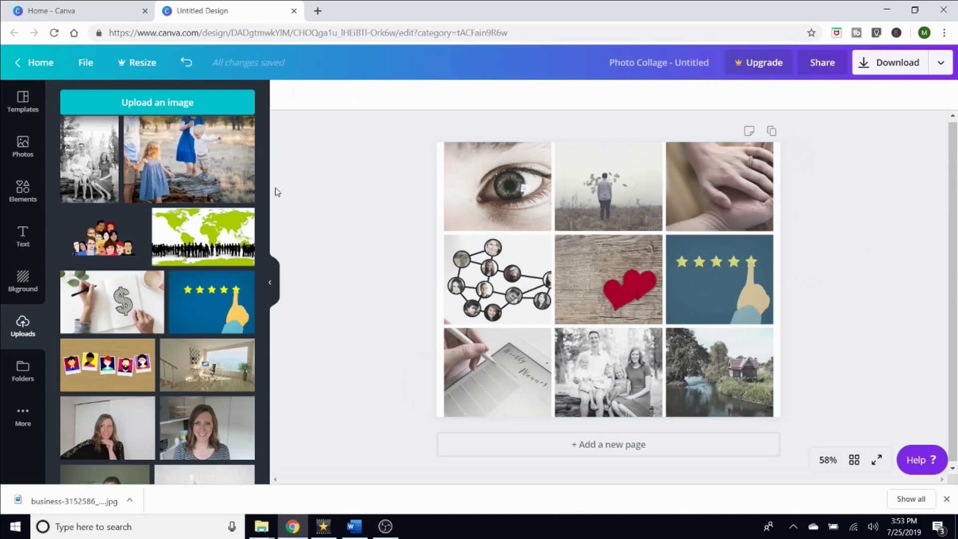
{"action": "scroll", "coordinate": [264, 235], "scroll_direction": "up", "scroll_amount": 3}
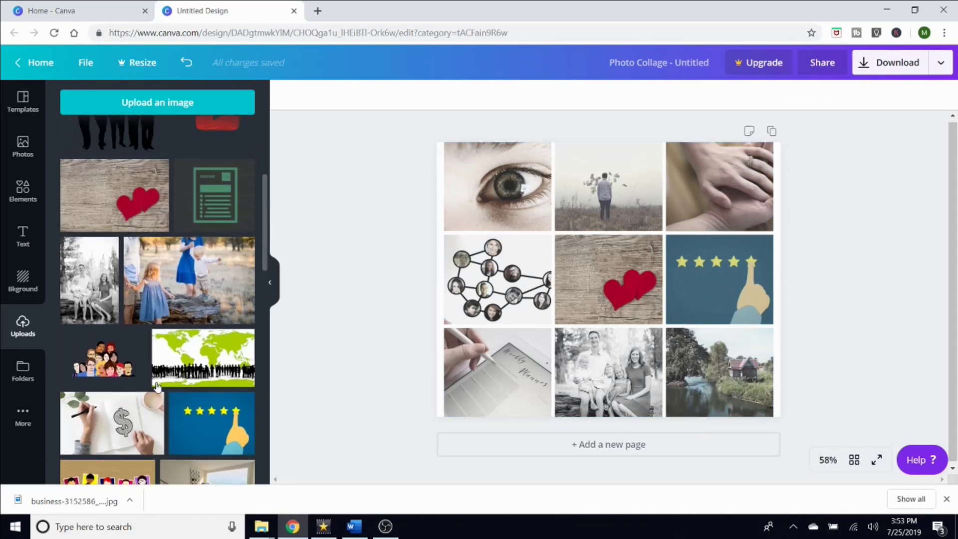
Drop the dollar-sign drawing into the top-left cell and the YouTube image into top-middle.
{"action": "mouse_move", "coordinate": [144, 401]}
{"action": "left_mouse_down"}
{"action": "mouse_move", "coordinate": [401, 269]}
{"action": "mouse_move", "coordinate": [518, 177]}
{"action": "left_mouse_up"}
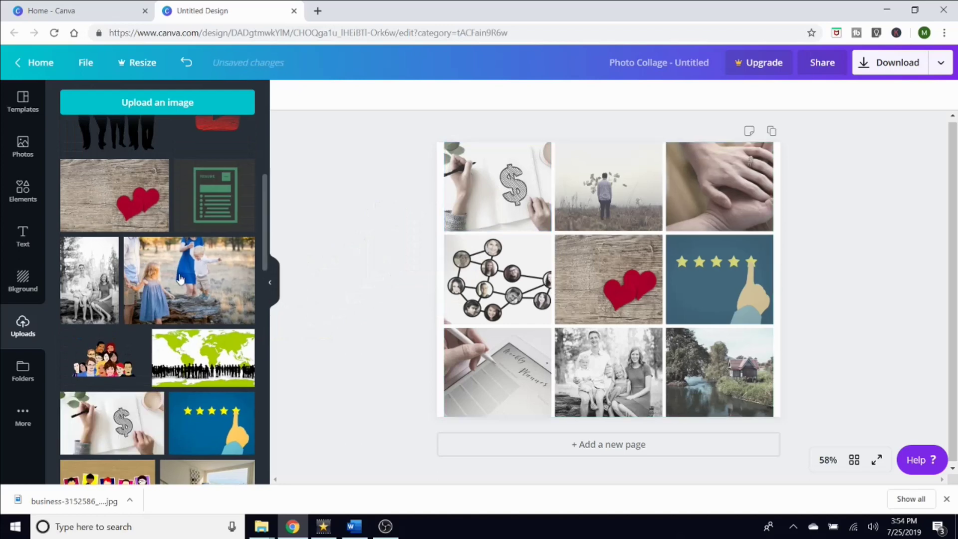
{"action": "left_click_drag", "start_coordinate": [263, 232], "coordinate": [591, 183]}
{"action": "scroll", "coordinate": [227, 240], "scroll_direction": "up", "scroll_amount": 4}
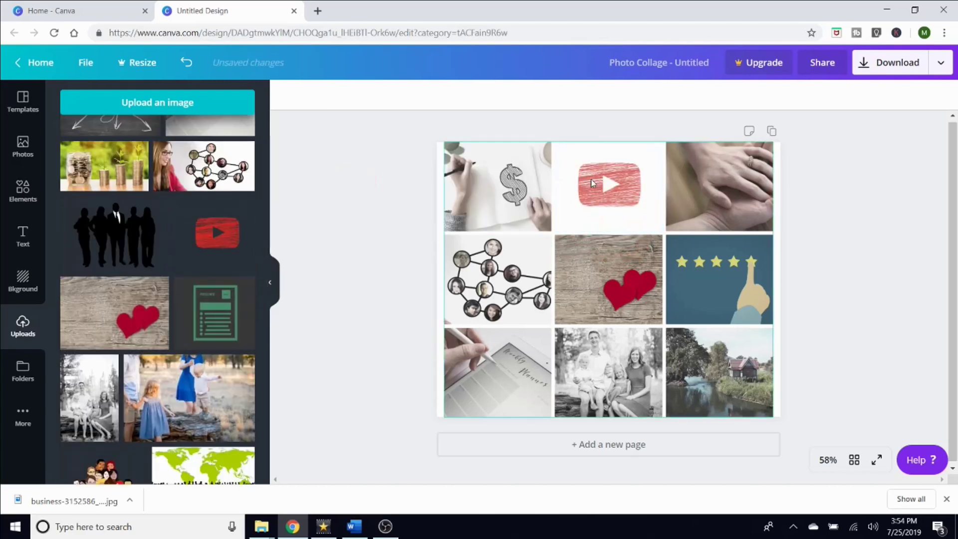
Enlarge and reposition the YouTube image within the top-middle cell.
{"action": "left_click", "coordinate": [632, 190]}
{"action": "double_click", "coordinate": [650, 207]}
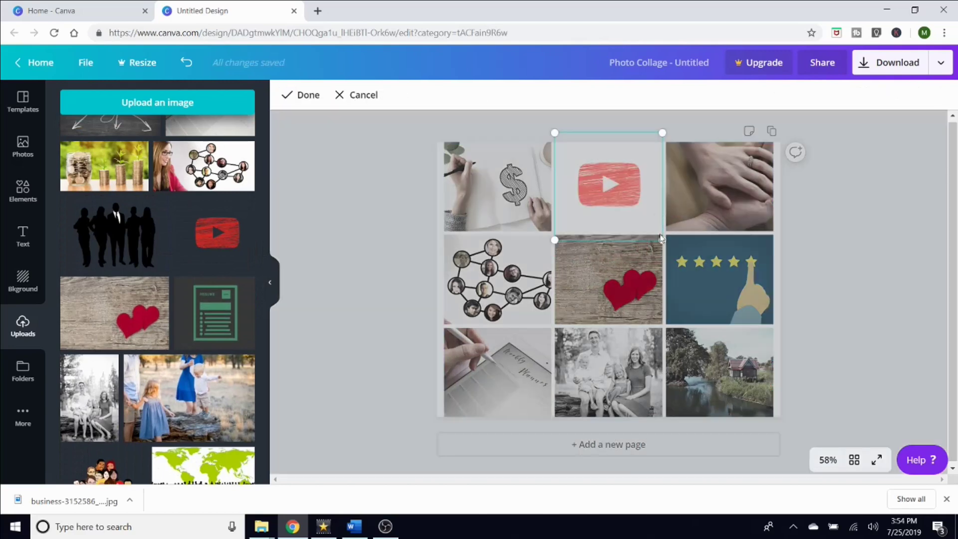
{"action": "left_click_drag", "start_coordinate": [664, 244], "coordinate": [686, 254]}
{"action": "left_click_drag", "start_coordinate": [630, 212], "coordinate": [622, 205]}
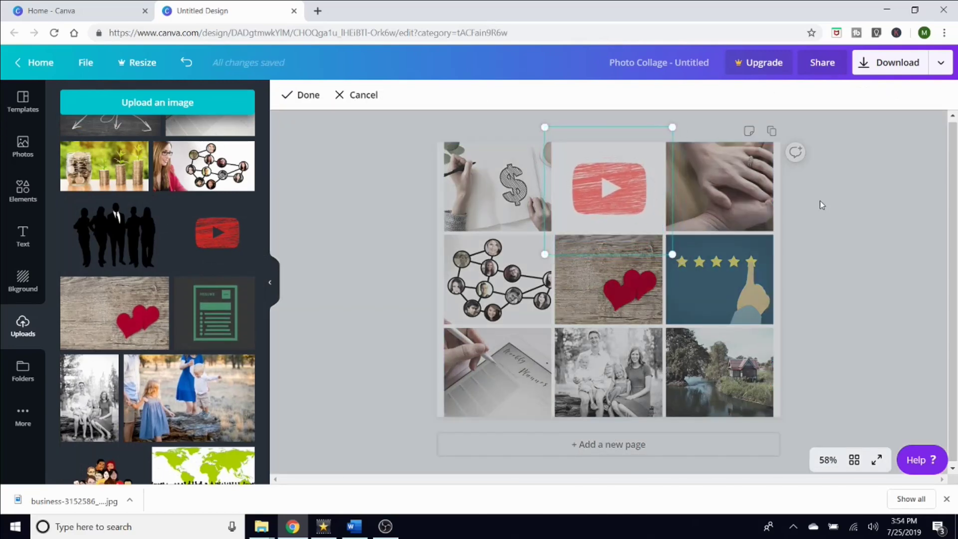
{"action": "left_click", "coordinate": [822, 205]}
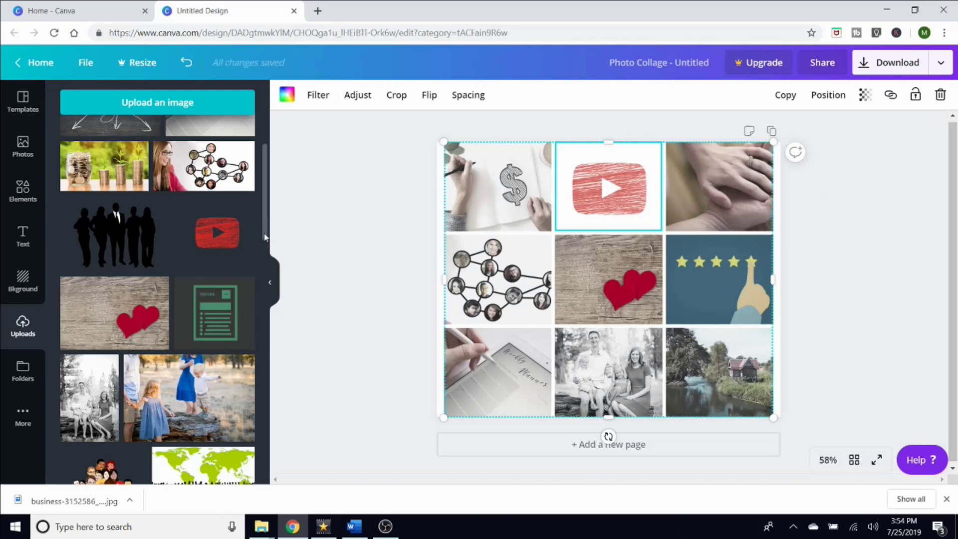
{"action": "scroll", "coordinate": [262, 211], "scroll_direction": "up", "scroll_amount": 5}
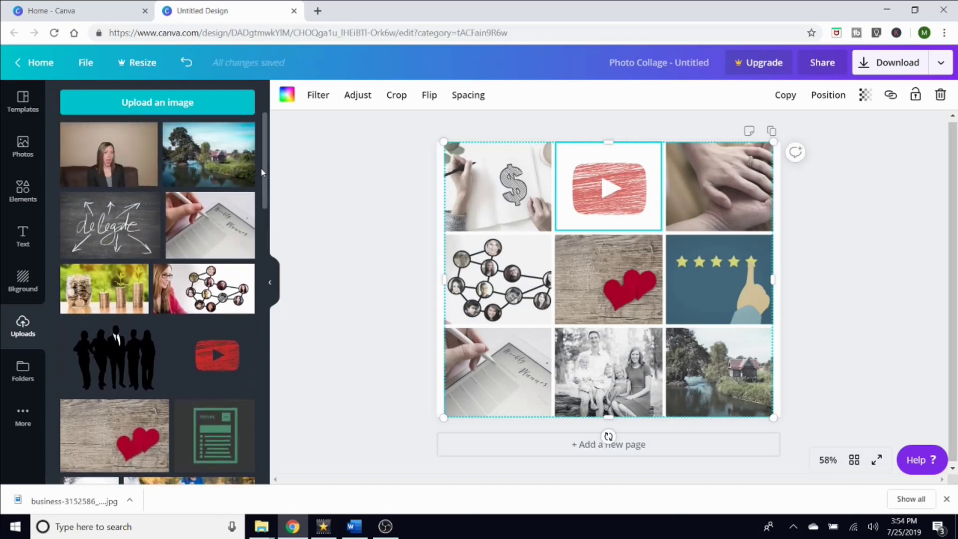
Place the delegate chalkboard image in the collage's top-right cell.
{"action": "scroll", "coordinate": [262, 227], "scroll_direction": "down", "scroll_amount": 3}
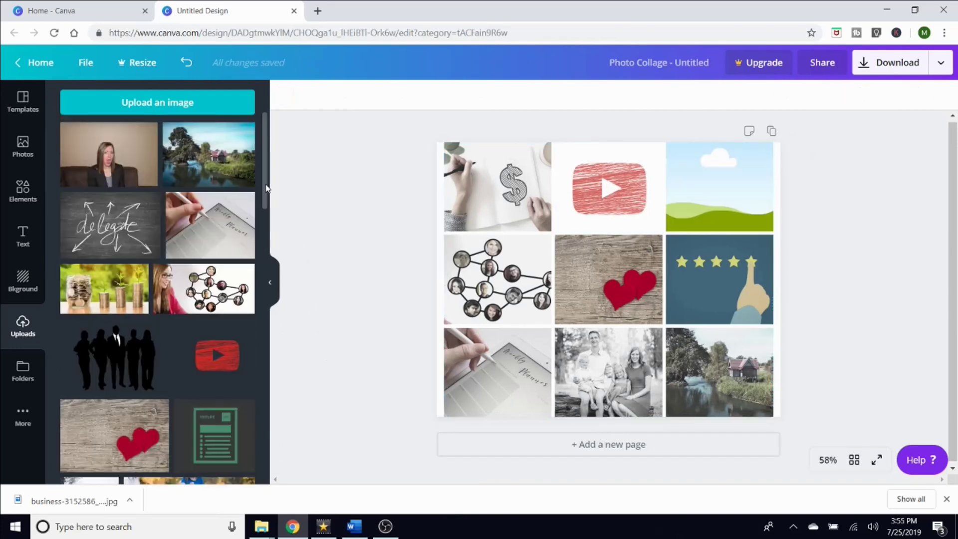
{"action": "left_click_drag", "start_coordinate": [110, 225], "coordinate": [489, 190]}
{"action": "left_click_drag", "start_coordinate": [689, 202], "coordinate": [705, 197]}
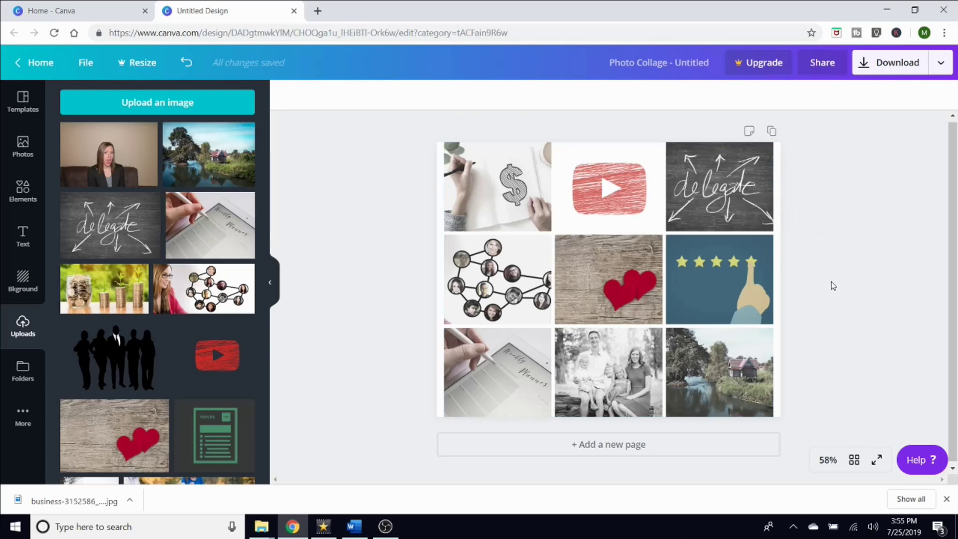
{"action": "left_click", "coordinate": [493, 353]}
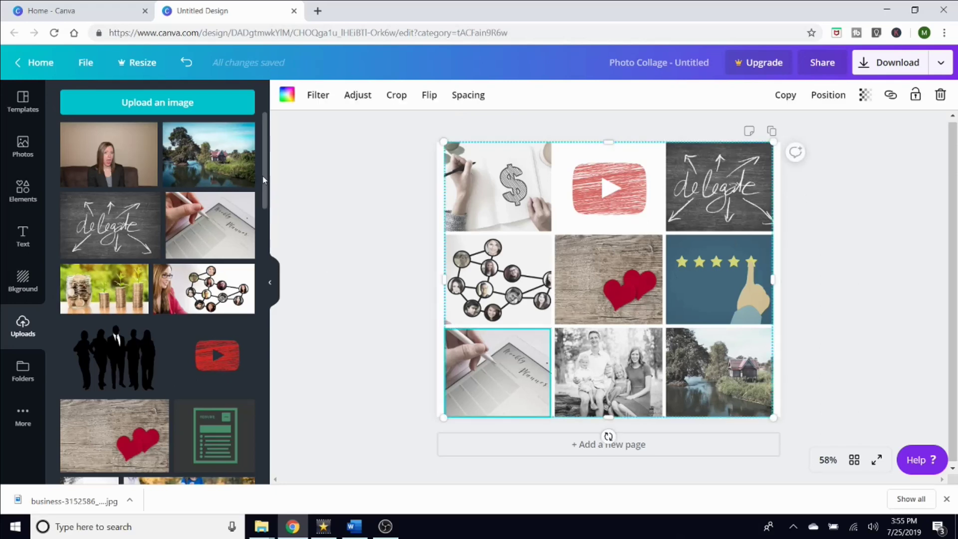
Put the bright office room photo in the bottom-left cell, enlarged and shifted.
{"action": "left_click_drag", "start_coordinate": [265, 180], "coordinate": [271, 301]}
{"action": "left_click_drag", "start_coordinate": [245, 249], "coordinate": [489, 378]}
{"action": "double_click", "coordinate": [508, 384]}
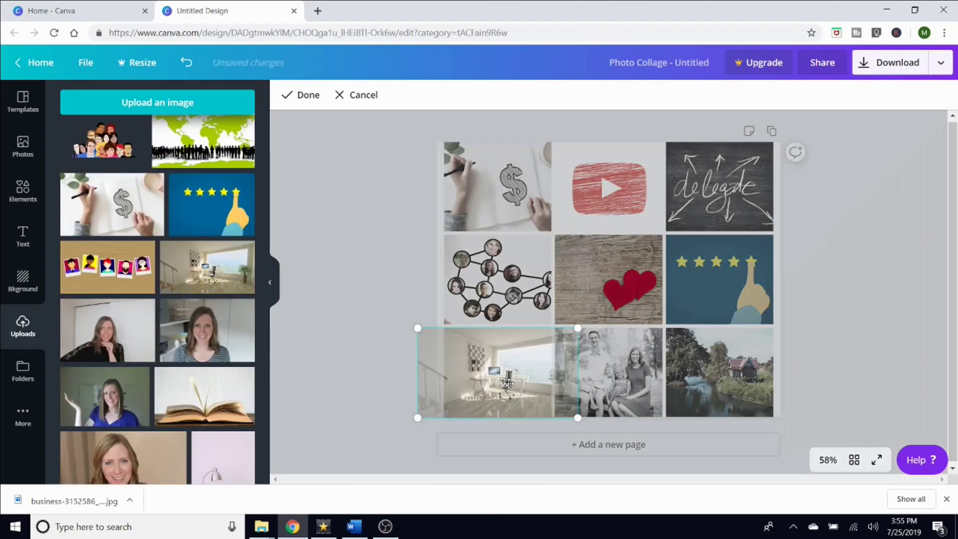
{"action": "left_click_drag", "start_coordinate": [579, 421], "coordinate": [609, 437]}
{"action": "left_click_drag", "start_coordinate": [506, 403], "coordinate": [486, 391]}
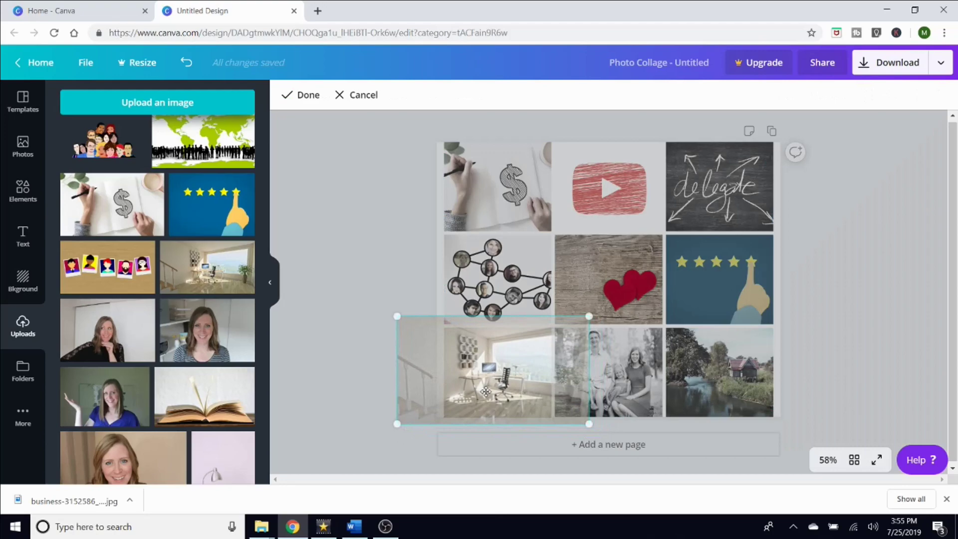
{"action": "left_click", "coordinate": [607, 376]}
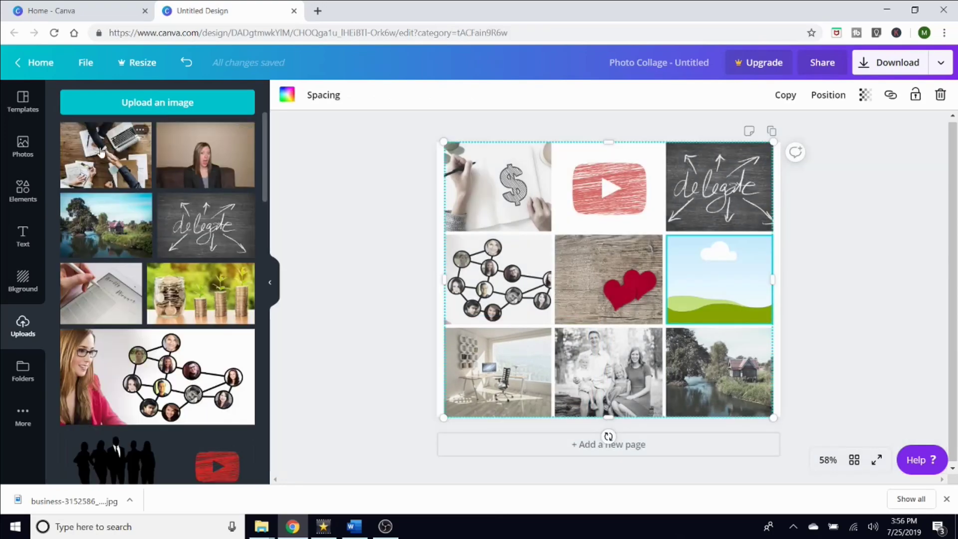
Fill the empty middle-right cell with the handshake-over-laptop photo.
{"action": "left_click_drag", "start_coordinate": [101, 152], "coordinate": [479, 200]}
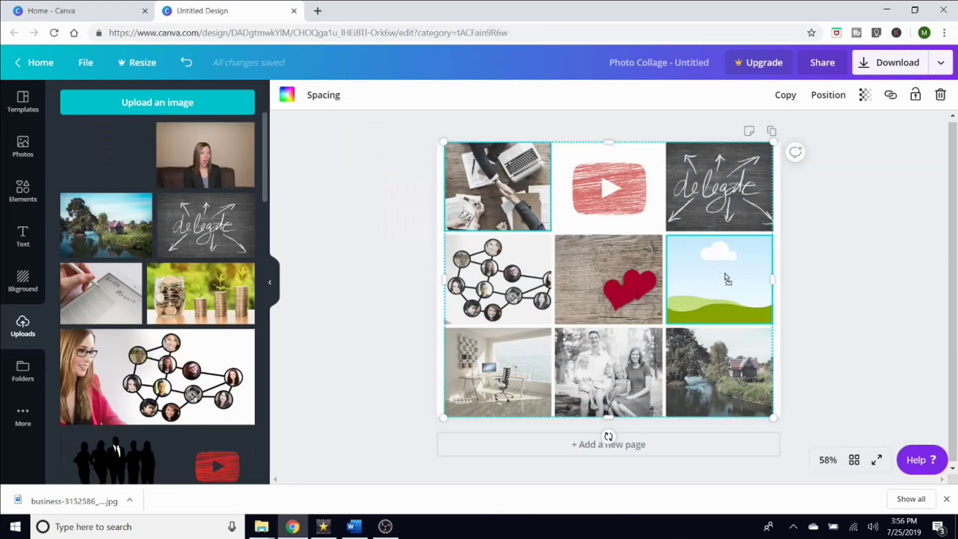
{"action": "left_click_drag", "start_coordinate": [728, 282], "coordinate": [727, 283]}
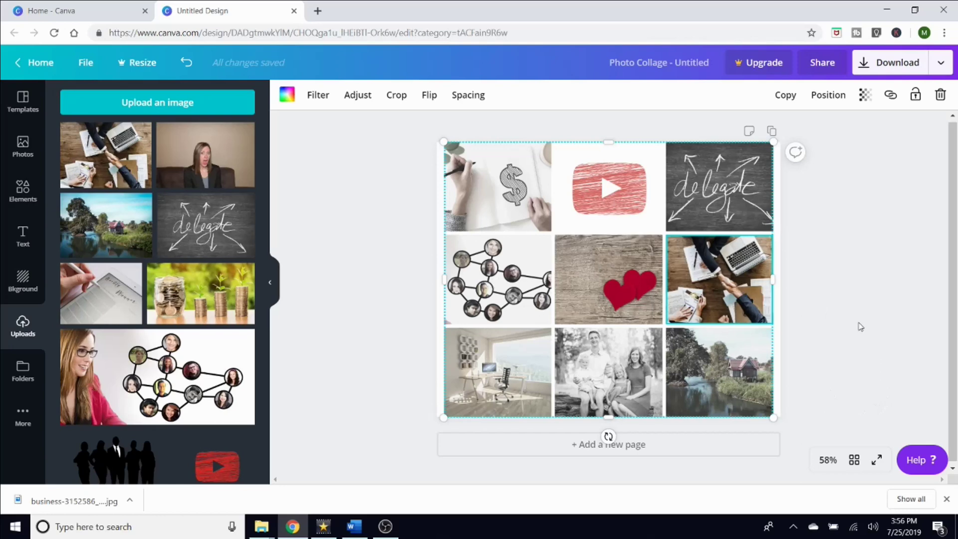
{"action": "left_click", "coordinate": [841, 259]}
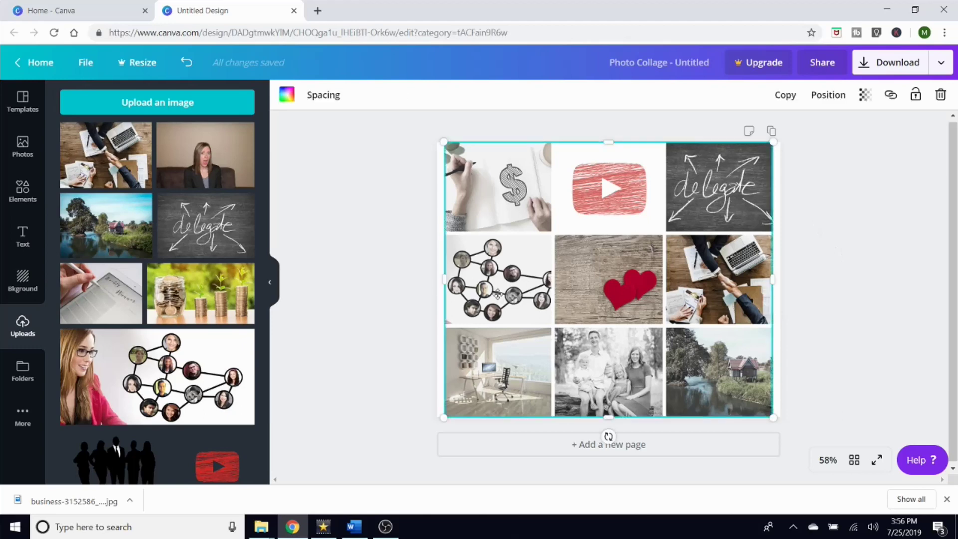
Zoom the network image further into its middle-left cell.
{"action": "double_click", "coordinate": [471, 307]}
{"action": "left_click_drag", "start_coordinate": [389, 326], "coordinate": [380, 337]}
{"action": "left_click", "coordinate": [316, 380]}
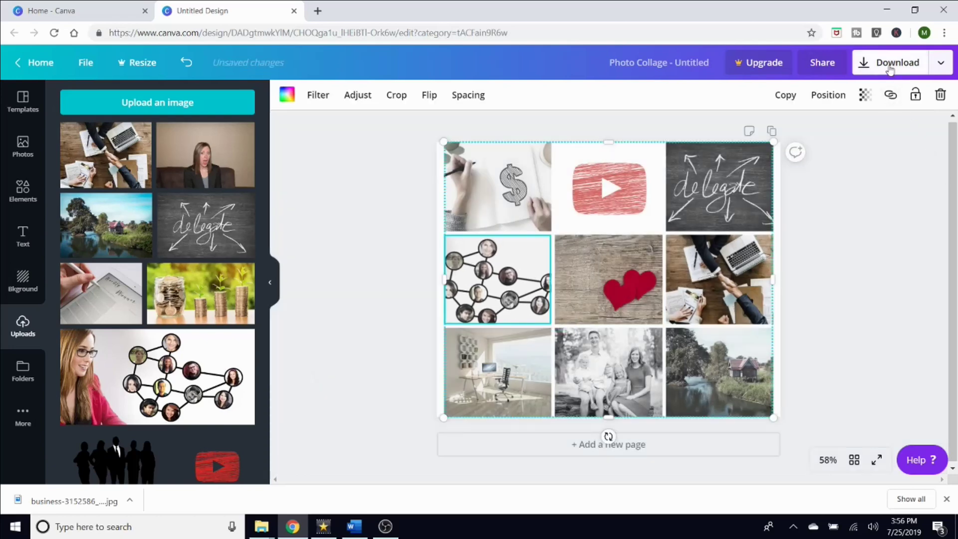
Download the nine-photo collage as a PDF Print file.
{"action": "left_click", "coordinate": [890, 70]}
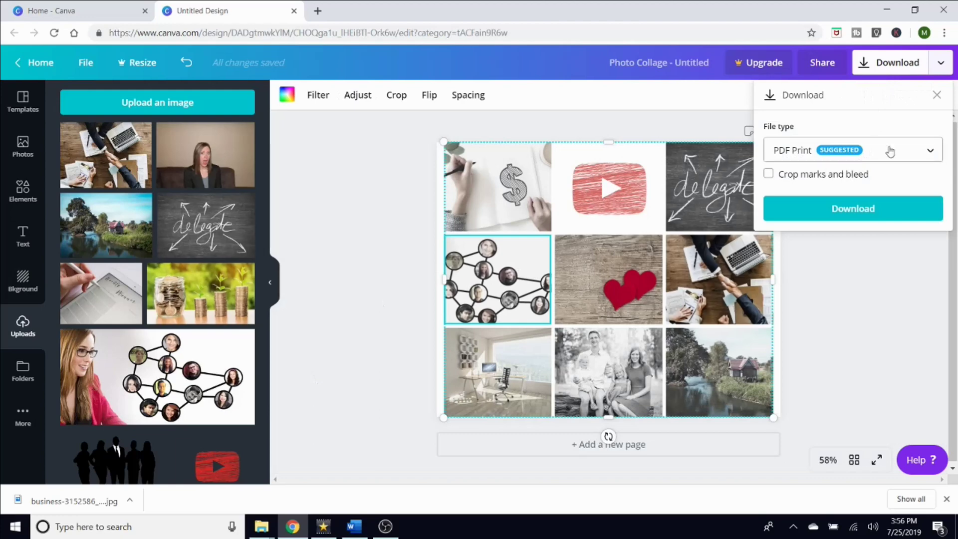
{"action": "left_click", "coordinate": [926, 154]}
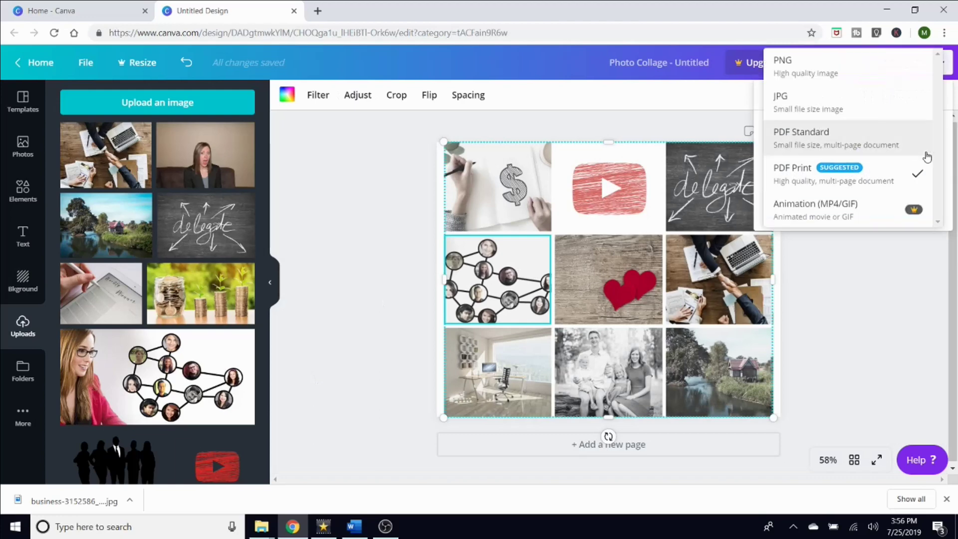
{"action": "left_click", "coordinate": [833, 190]}
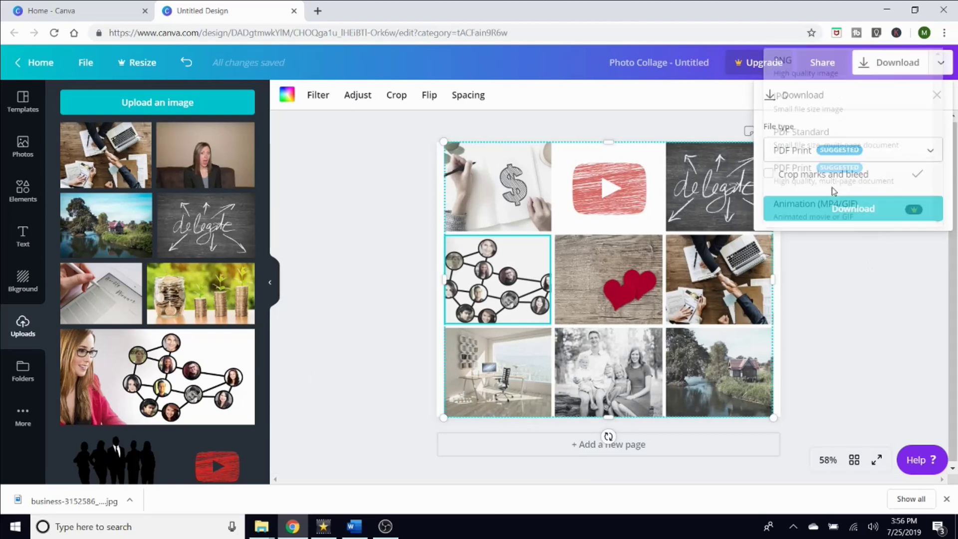
{"action": "left_click", "coordinate": [860, 209]}
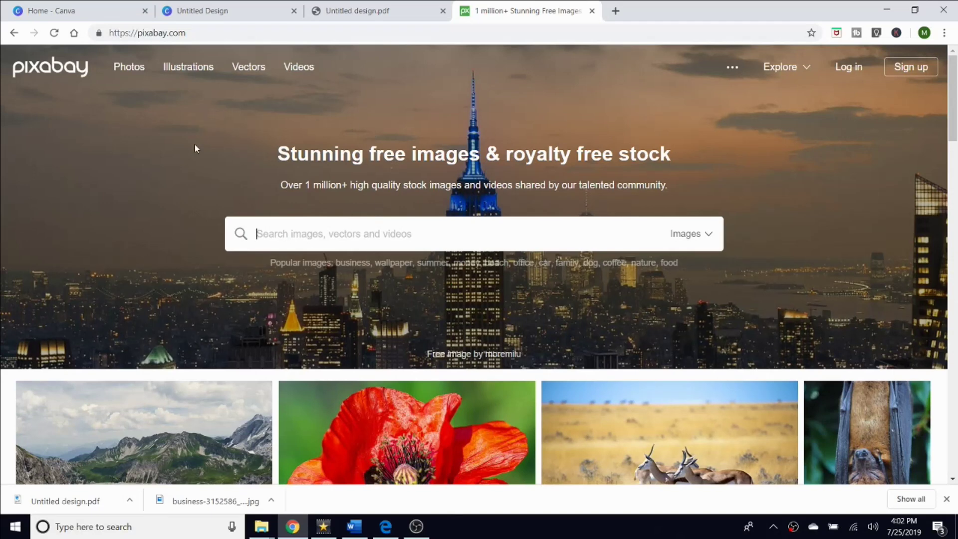
Search Pixabay for free 'team' images.
{"action": "left_click", "coordinate": [359, 235]}
{"action": "type", "text": "team"}
{"action": "key", "text": "Return"}
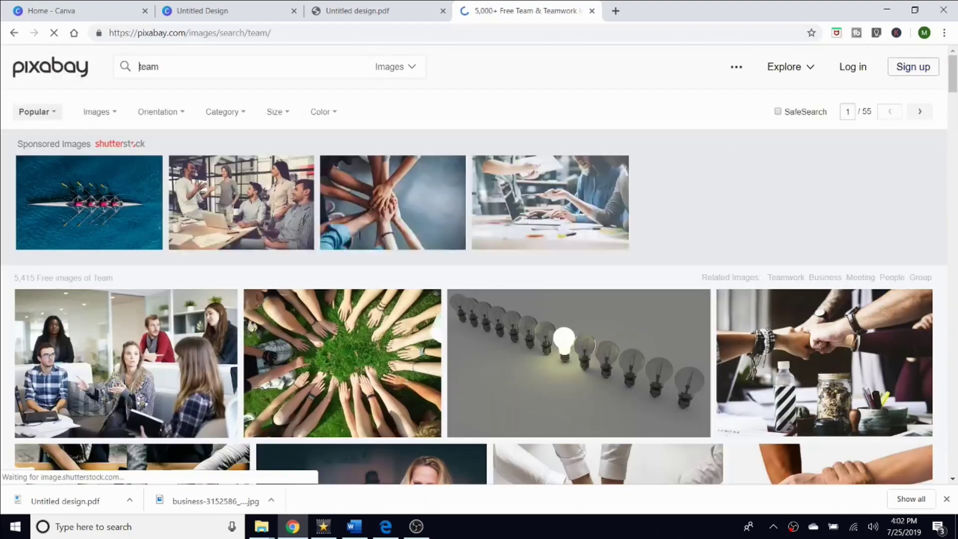